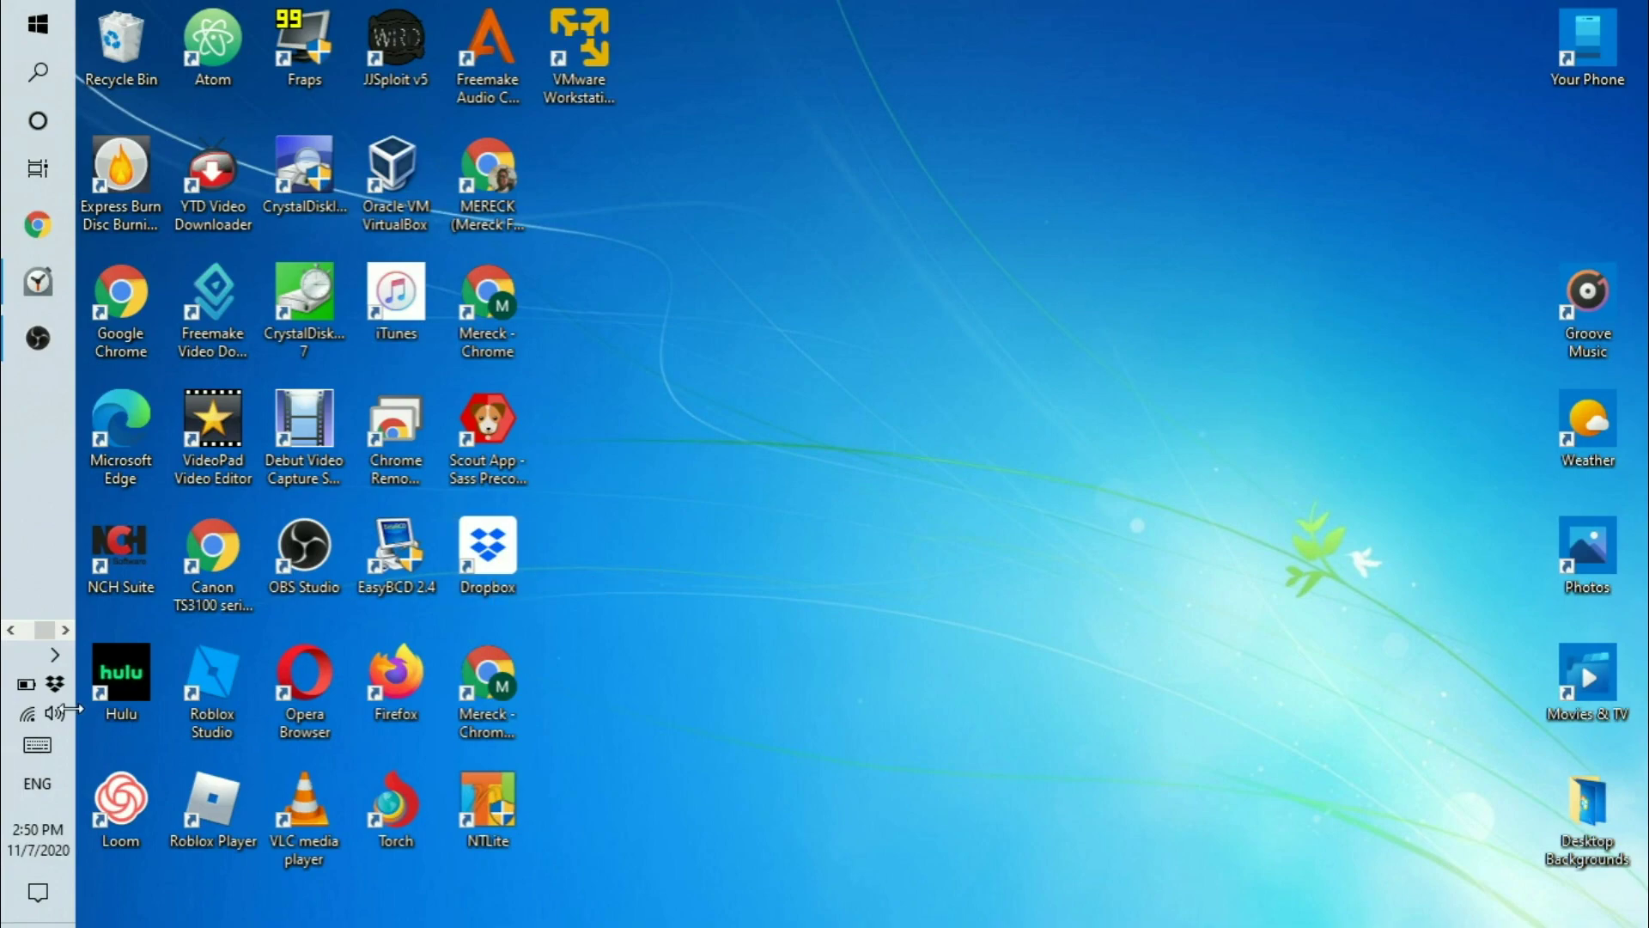
# Turn Bluetooth on from Action Center, then close Action Center.
pyautogui.click(38, 900)
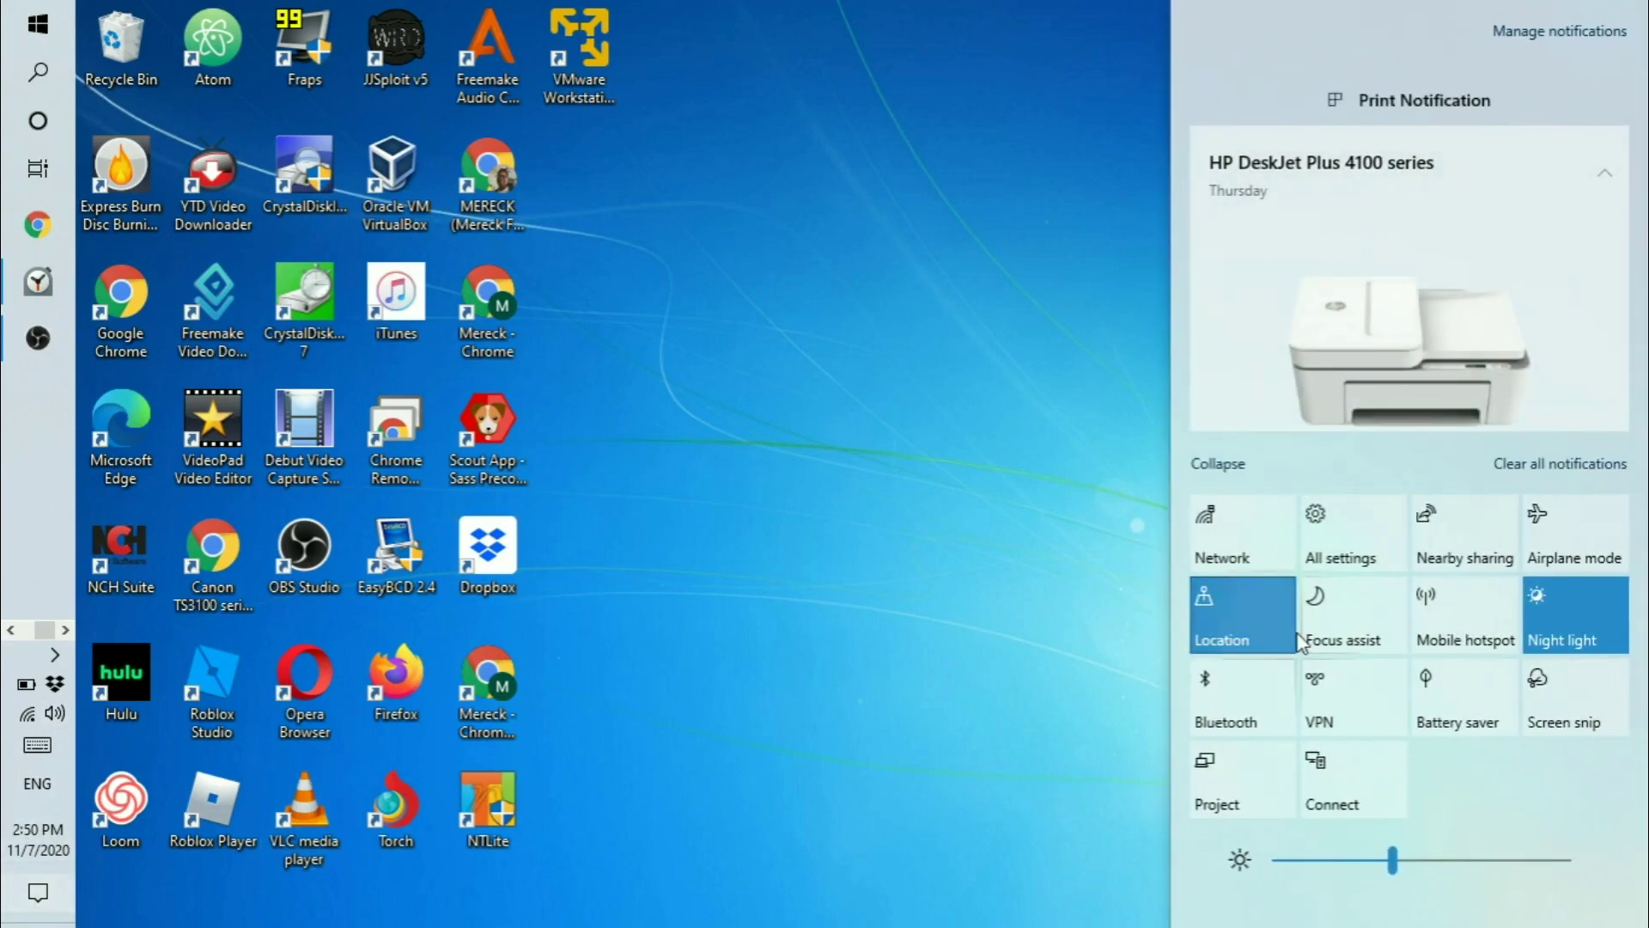
pyautogui.click(1239, 696)
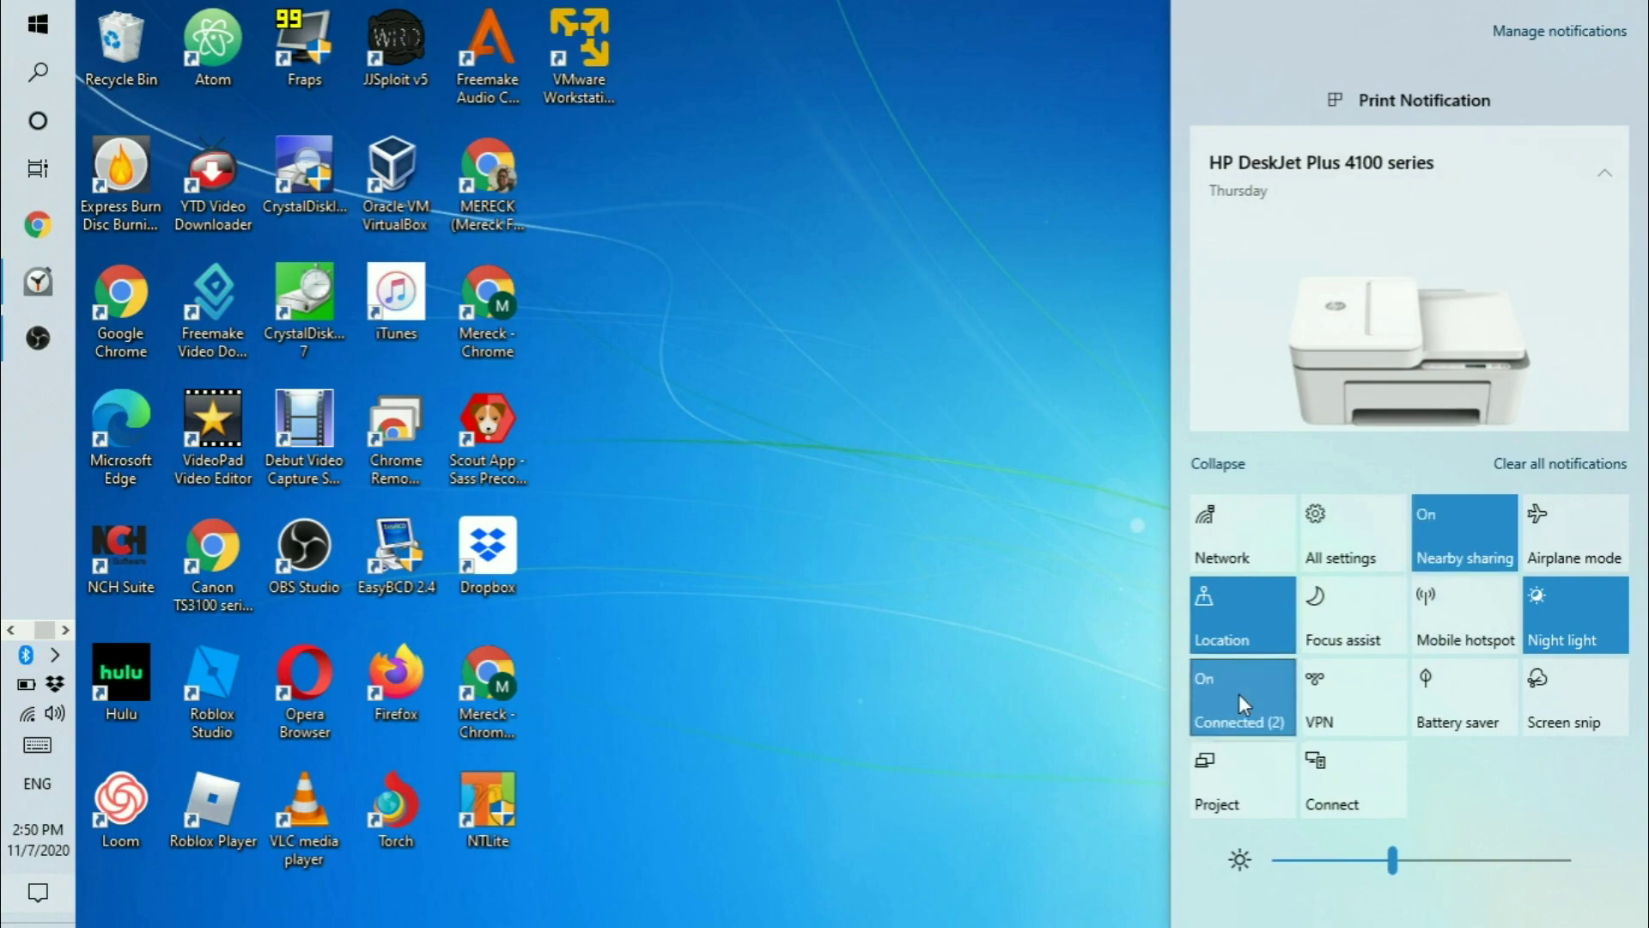
pyautogui.click(1008, 629)
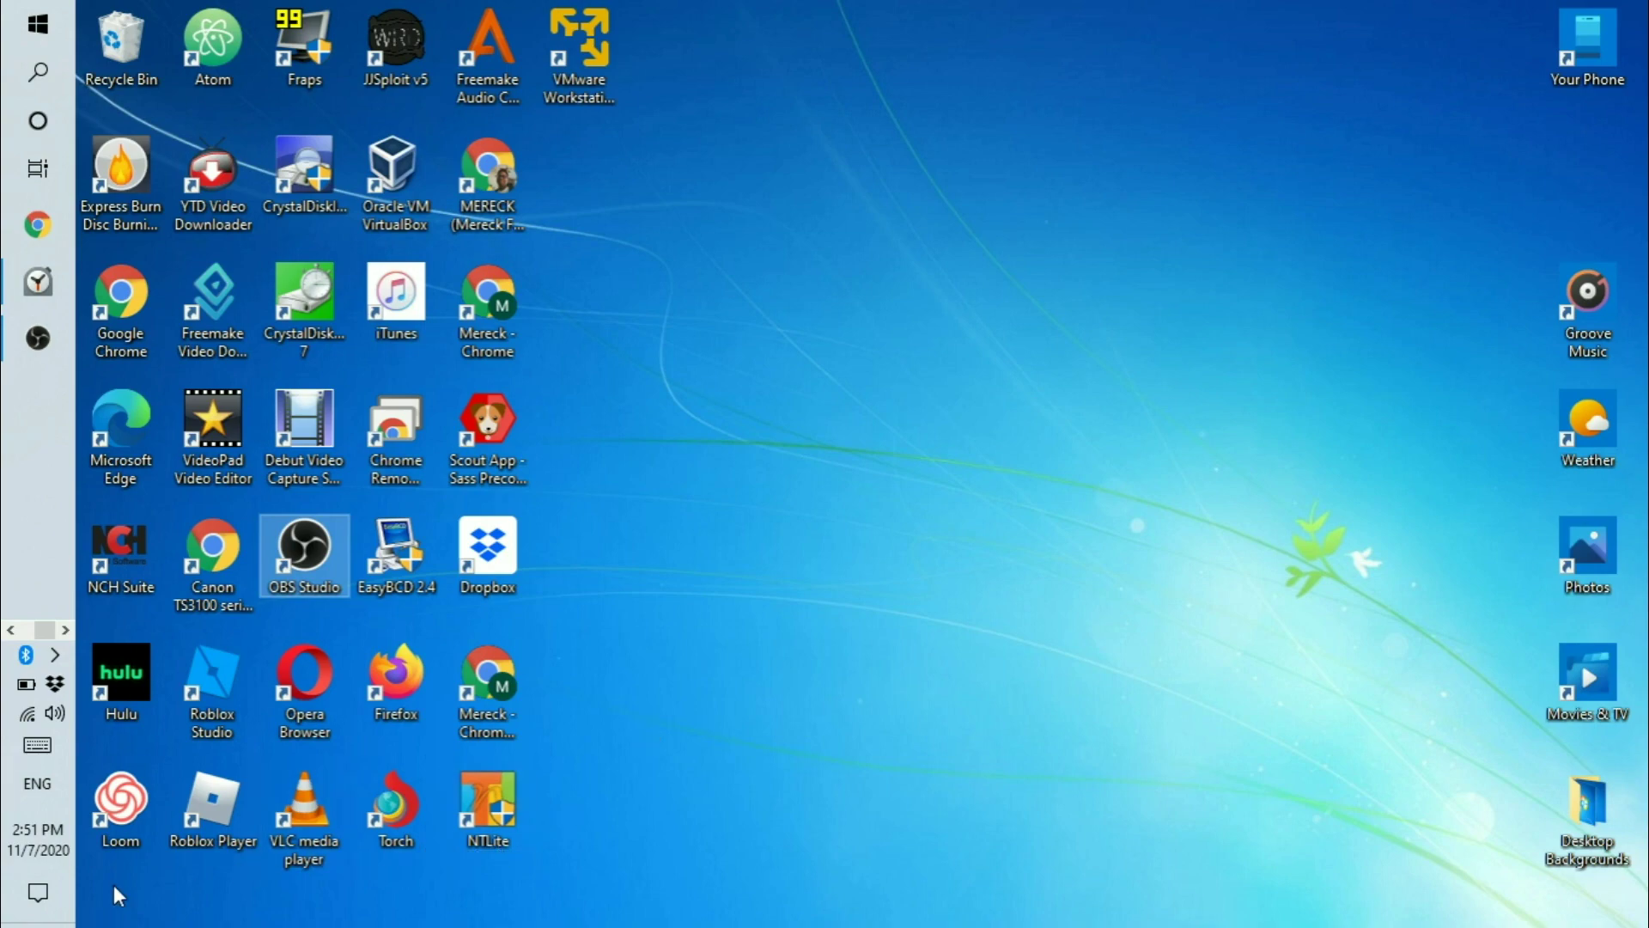
# Open the Connect pane from Action Center to list nearby wireless displays.
pyautogui.click(36, 895)
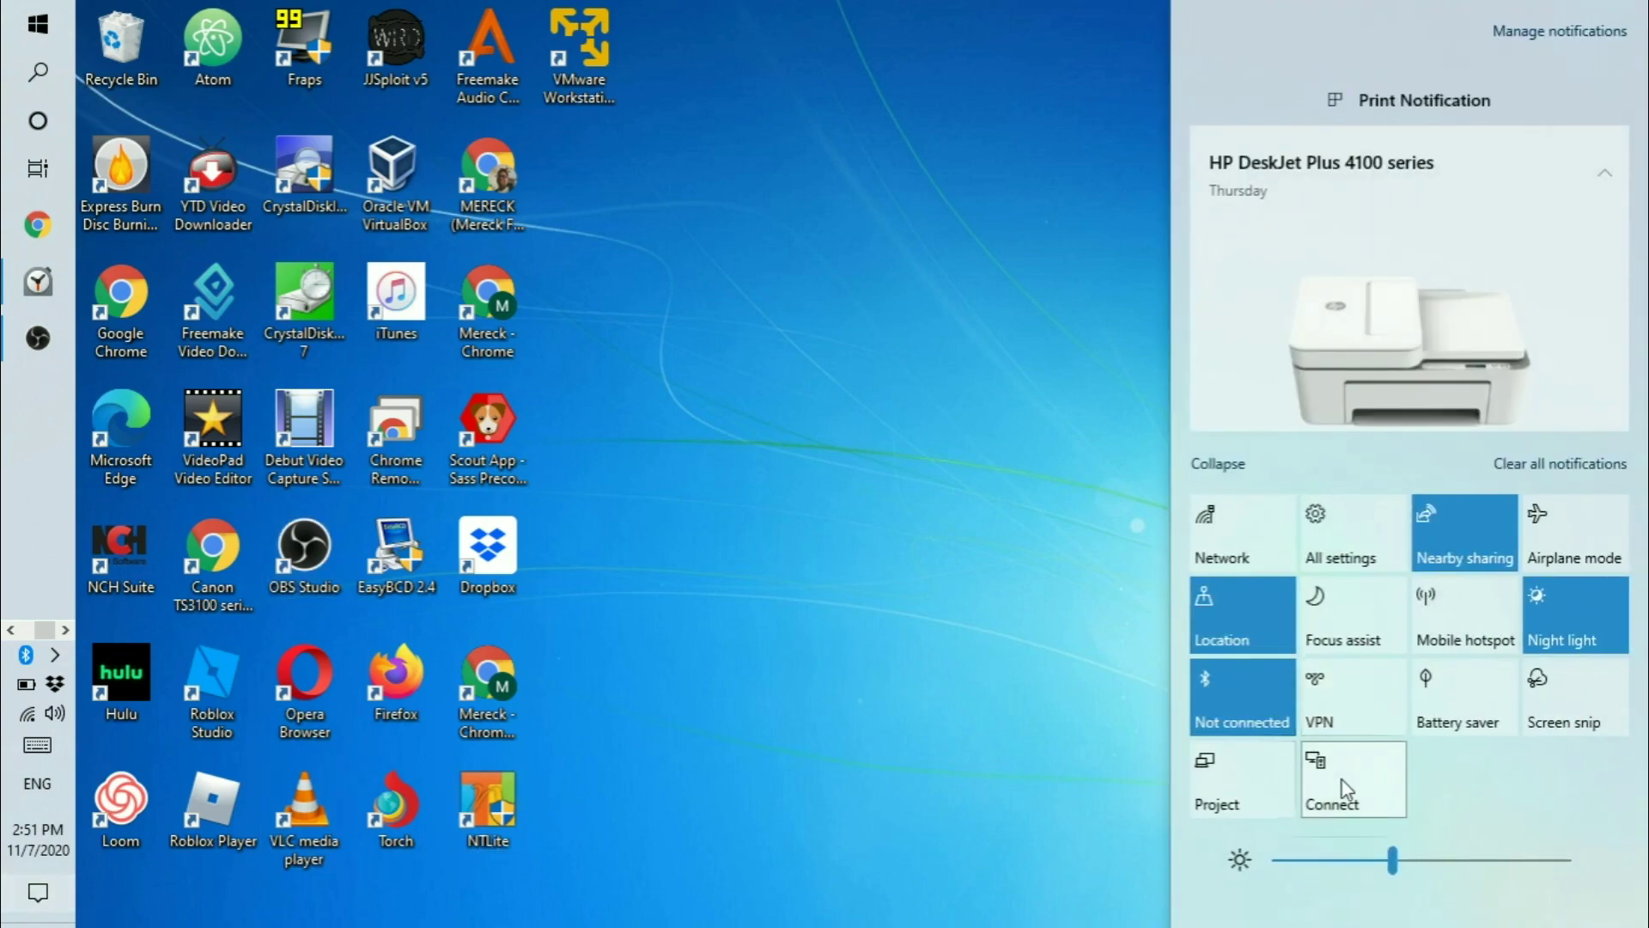
pyautogui.click(1344, 788)
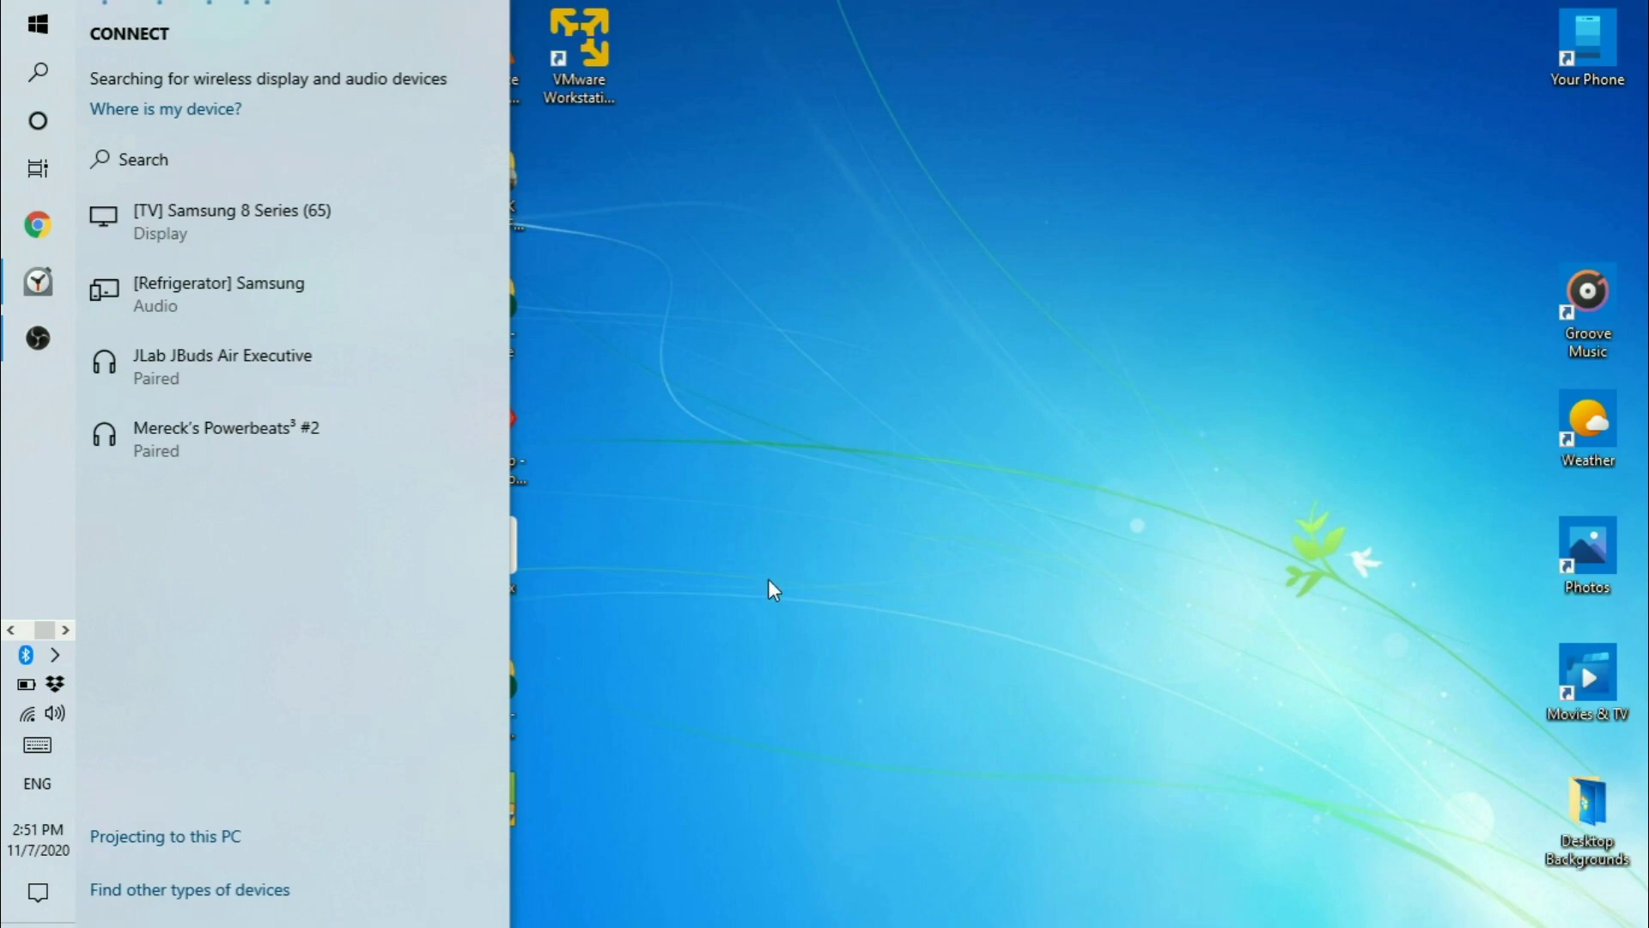
# Connect to '[TV] Samsung 8 Series (65)' and wait until it shows Connected.
pyautogui.click(281, 227)
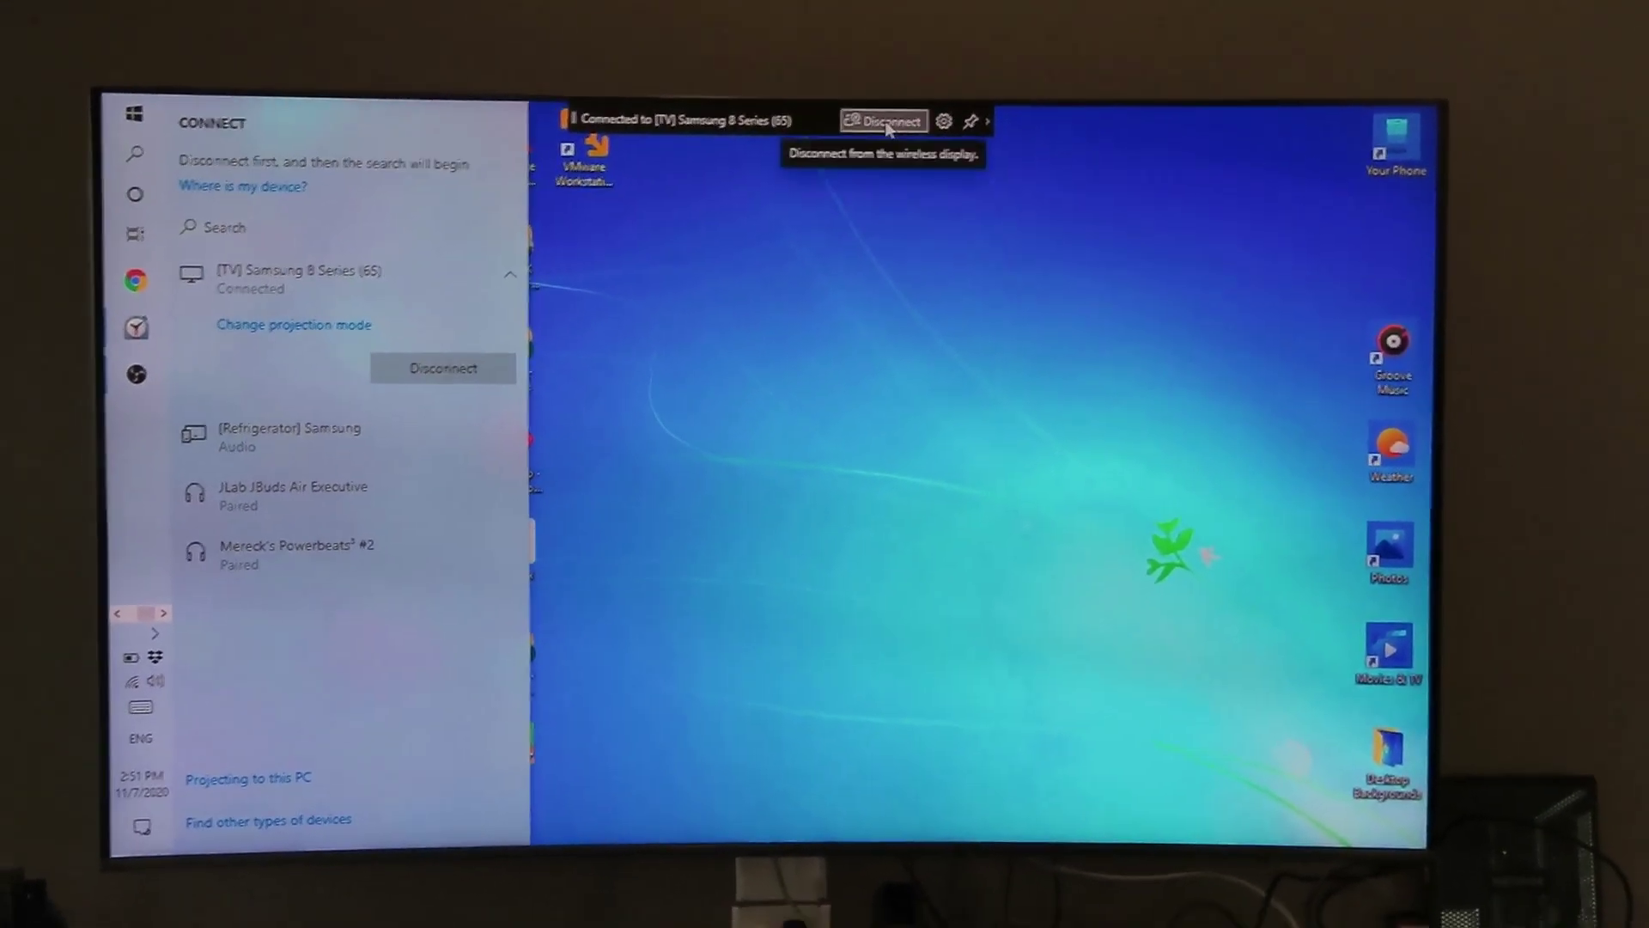
# Disconnect from the Samsung TV using the connection bar at the top of the screen.
pyautogui.click(887, 122)
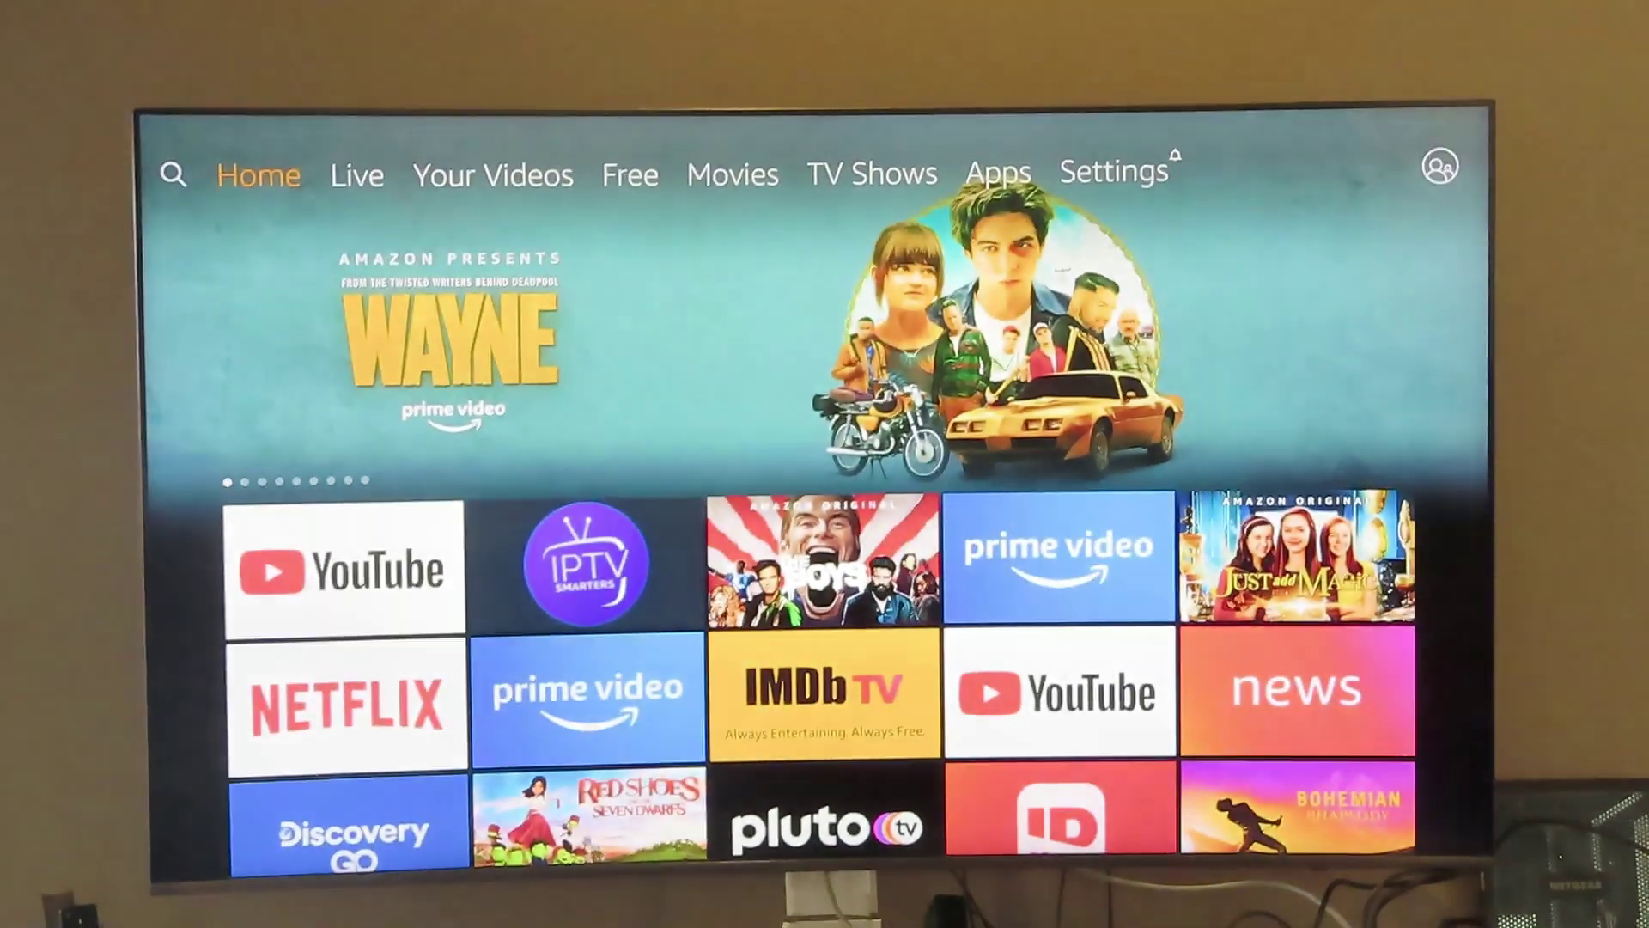